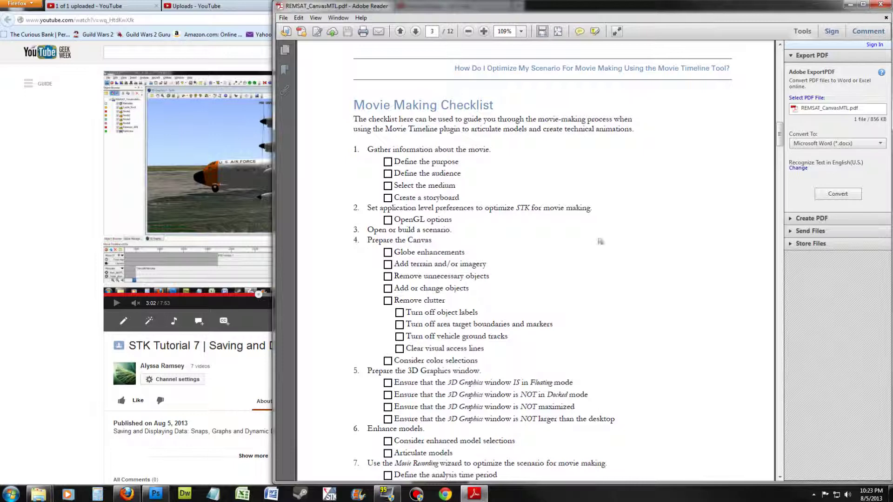
scroll(604, 259, "down", 1)
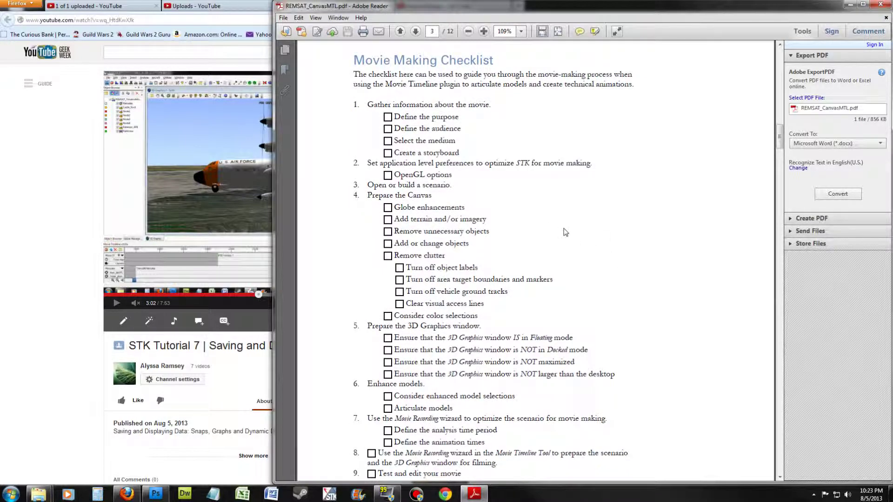
scroll(565, 232, "down", 2)
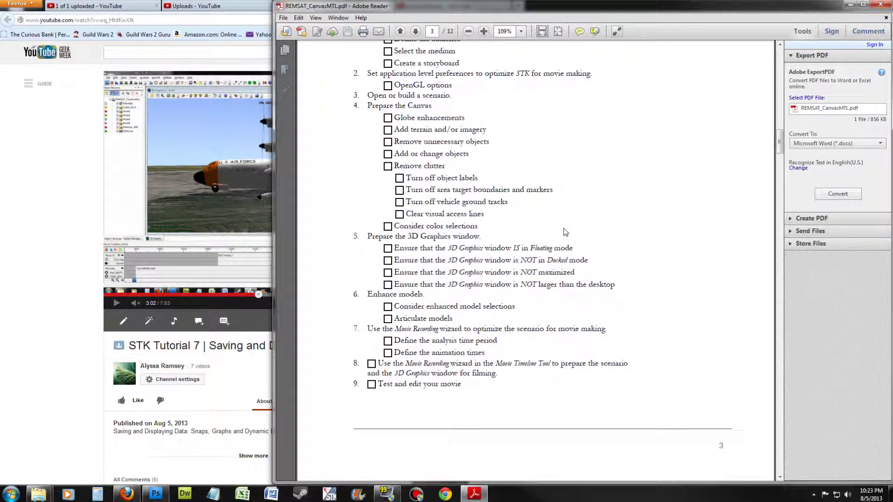
scroll(565, 232, "up", 3)
scroll(567, 231, "up", 1)
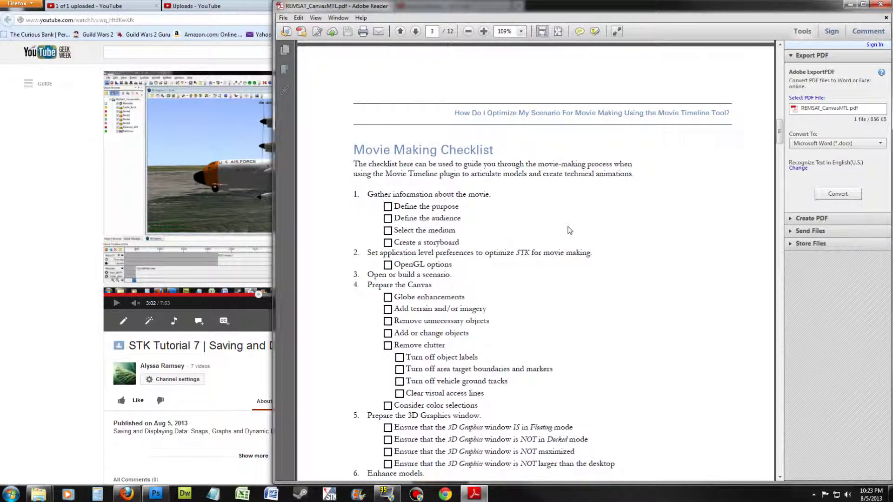
scroll(569, 230, "down", 3)
scroll(571, 228, "down", 2)
scroll(573, 225, "up", 3)
scroll(576, 221, "up", 3)
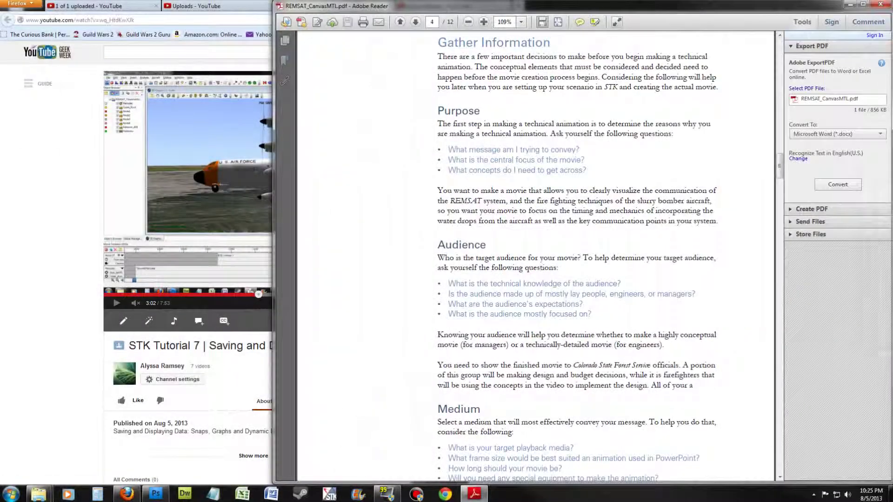
scroll(529, 260, "up", 1)
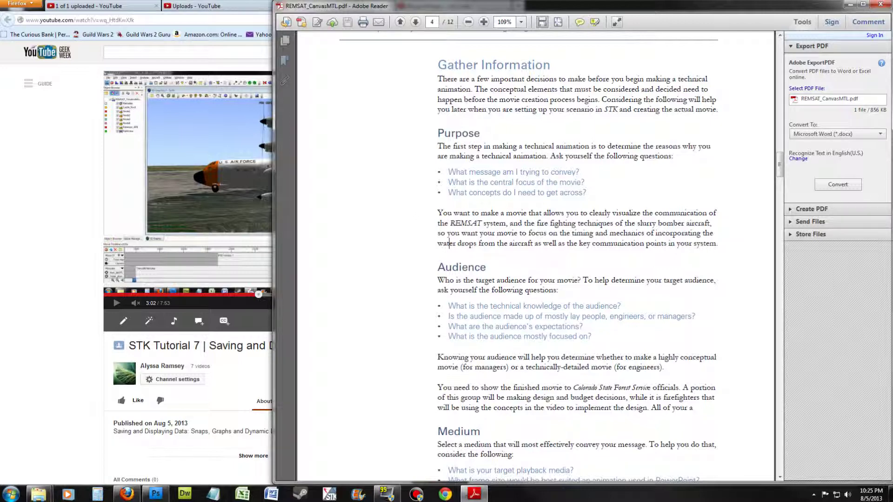
scroll(450, 244, "down", 1)
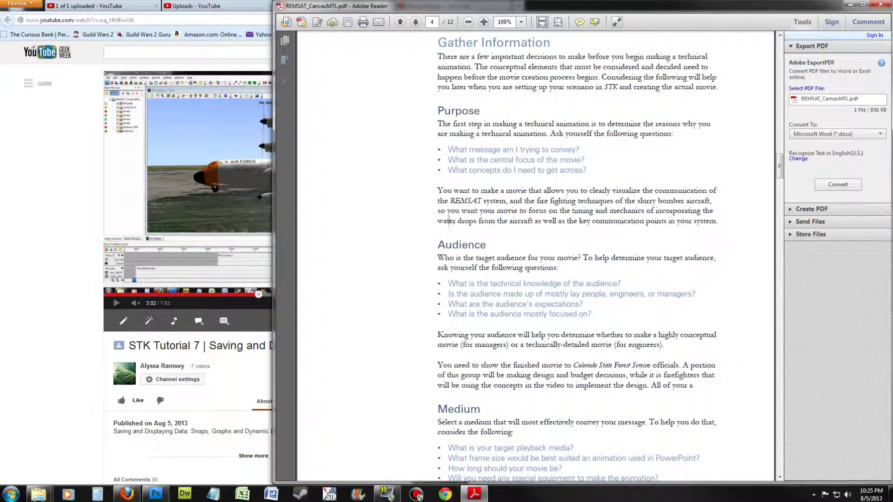
scroll(448, 221, "down", 3)
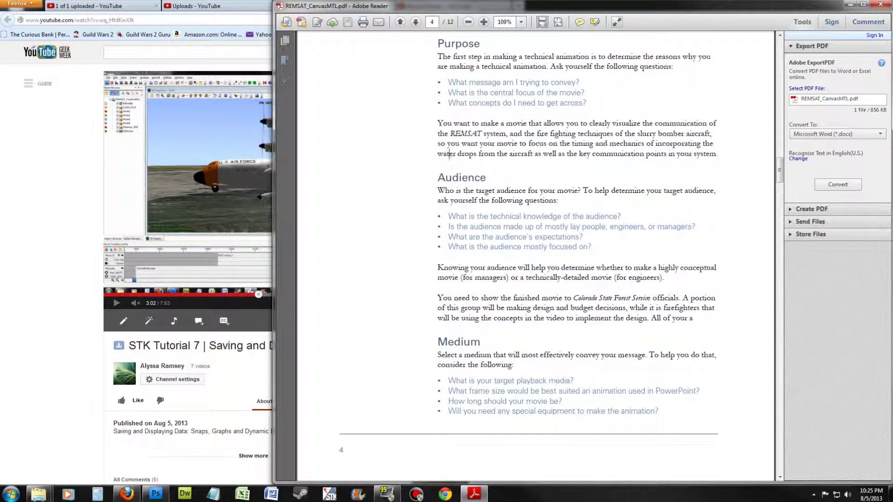
scroll(450, 153, "down", 4)
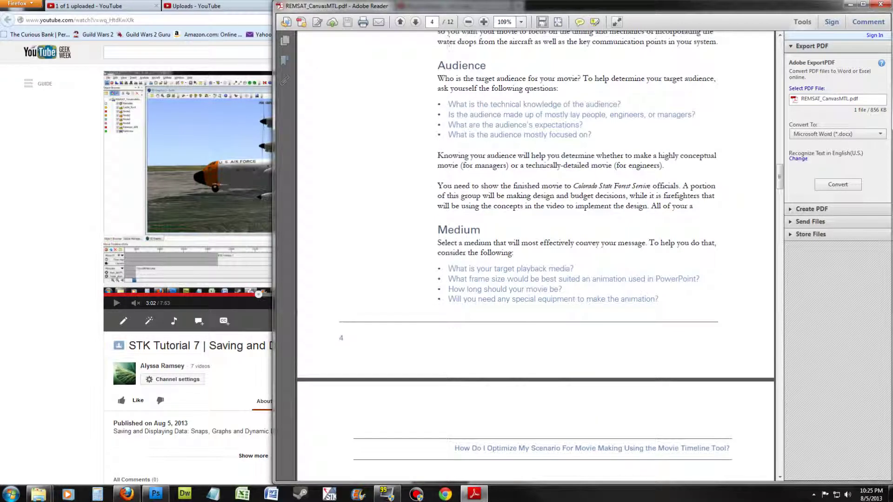
scroll(448, 42, "down", 5)
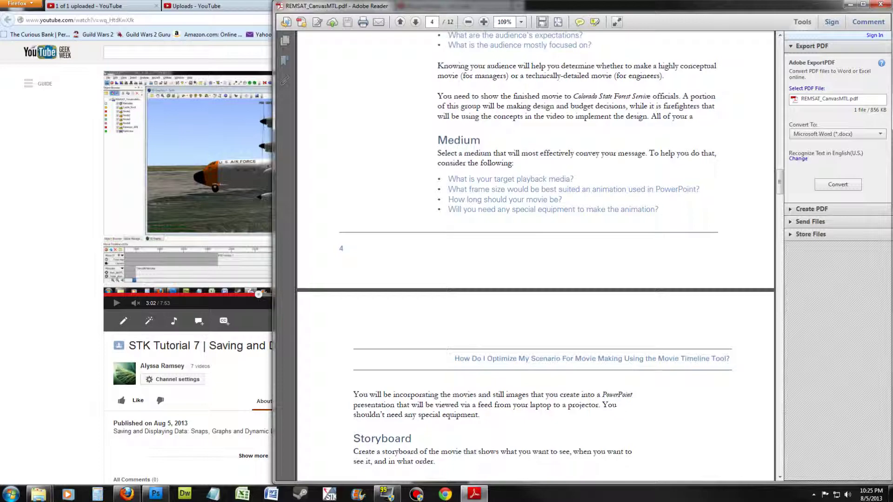
scroll(633, 128, "down", 4)
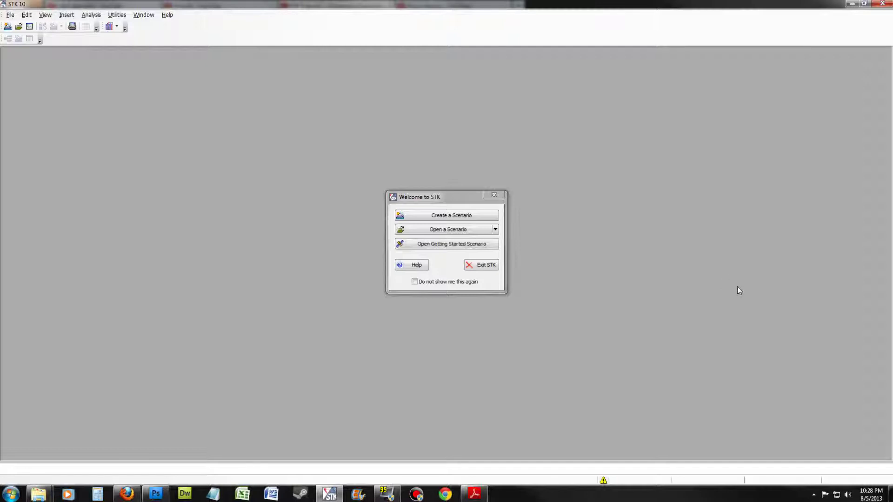
Step: Enable Support Scene Anti-aliasing in the OpenGL preferences and apply it
left_click(28, 15)
left_click(49, 84)
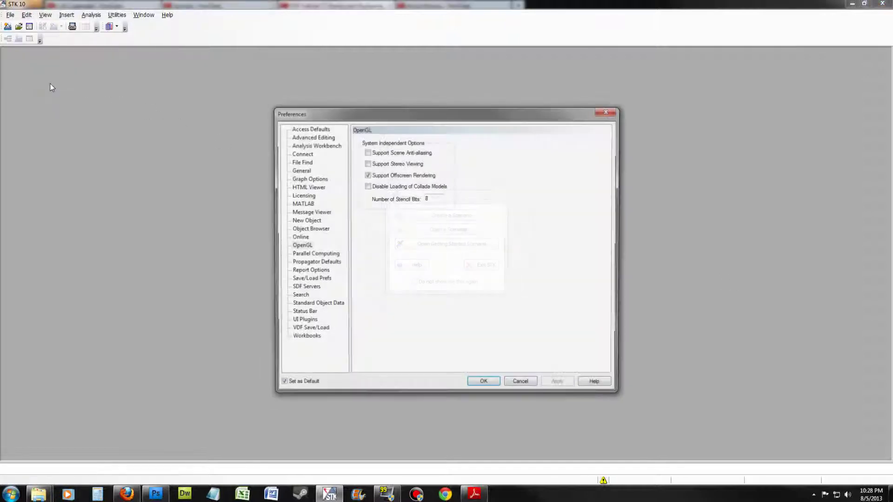
left_click(305, 248)
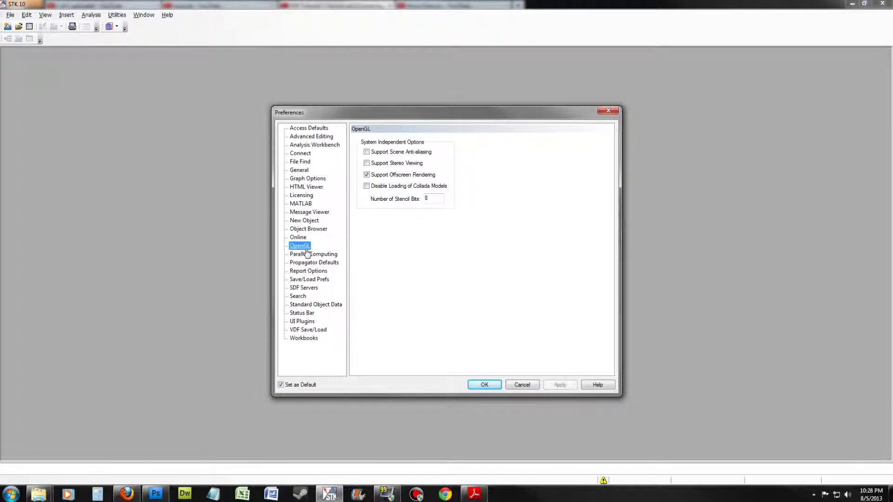
left_click(367, 153)
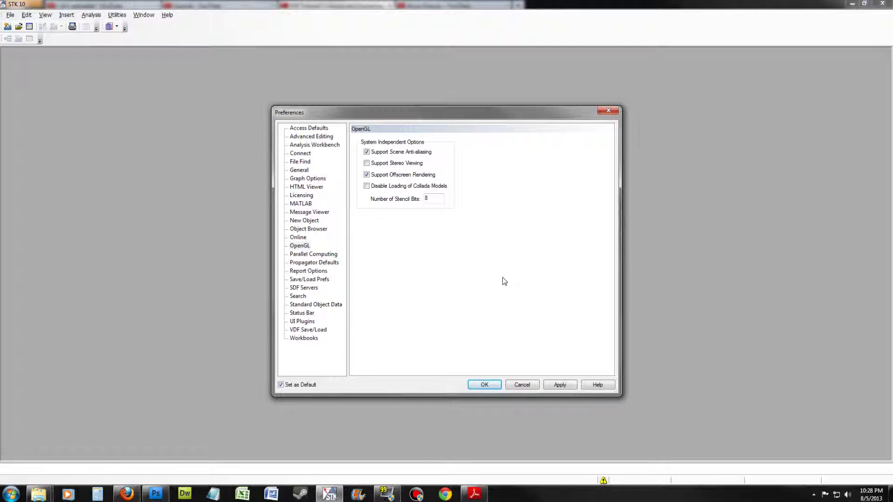
left_click(561, 385)
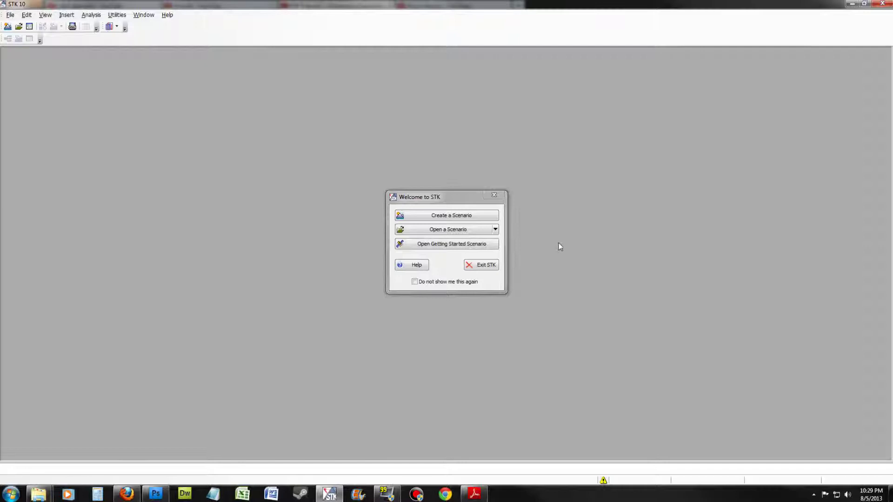
left_click(451, 232)
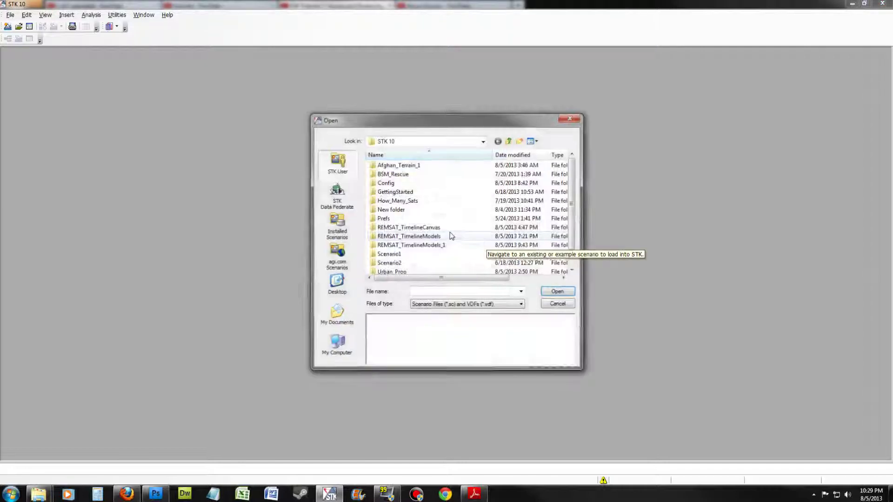
Step: Open REMSAT_SlurryBomber.vdf from Public > Users > Training on the STK Data Federate
left_click(332, 200)
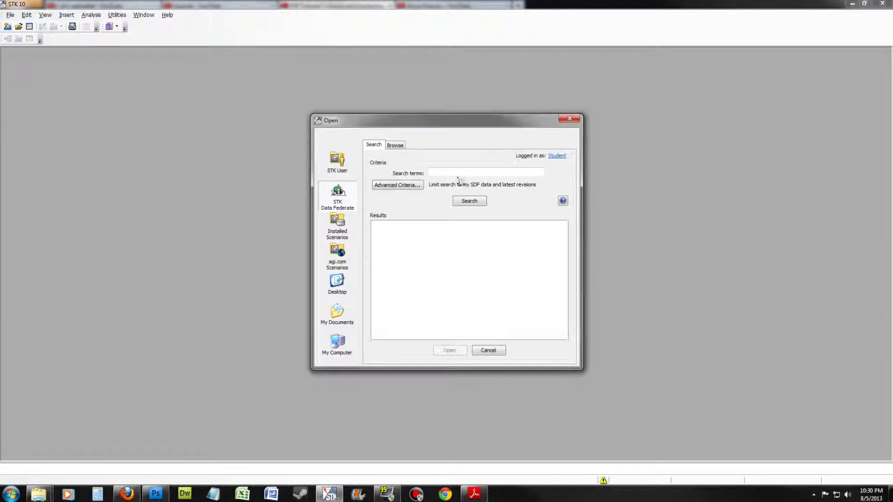
left_click(391, 146)
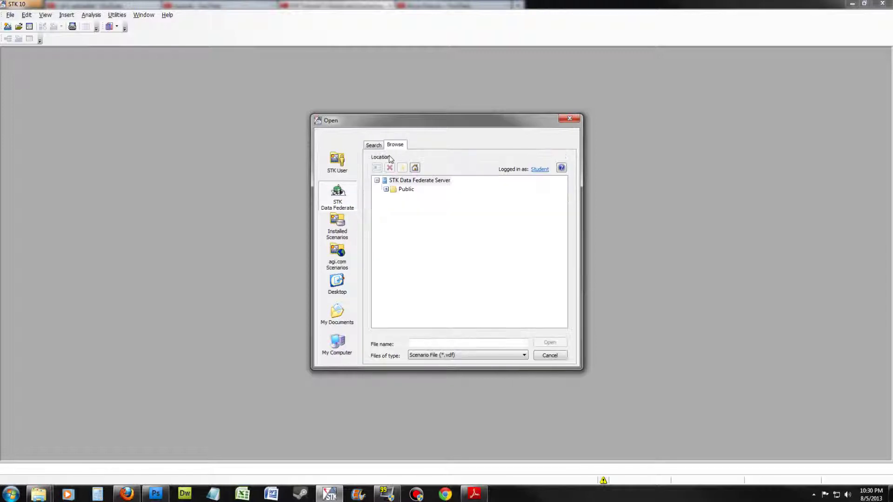
double_click(395, 190)
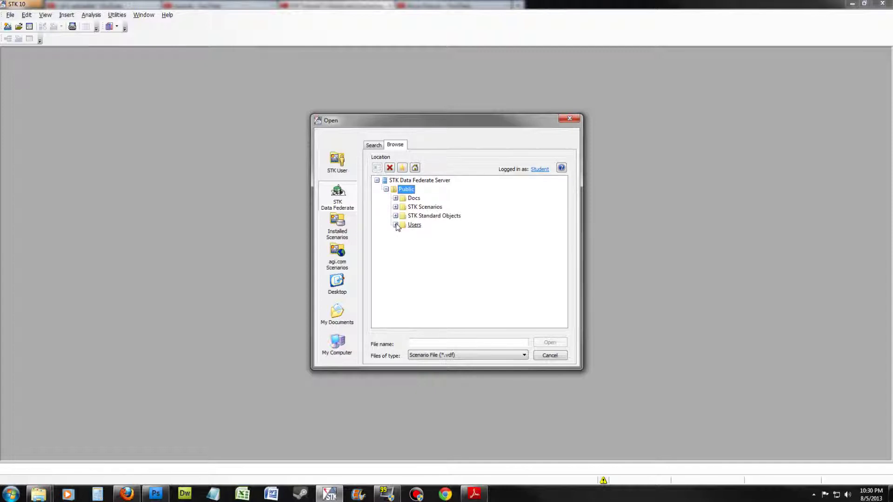
left_click(396, 226)
left_click(405, 242)
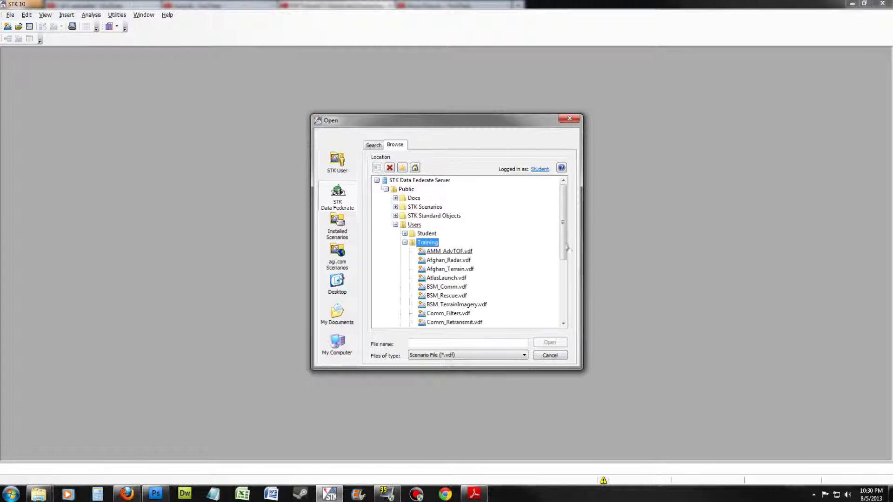
left_click_drag(563, 247, 561, 294)
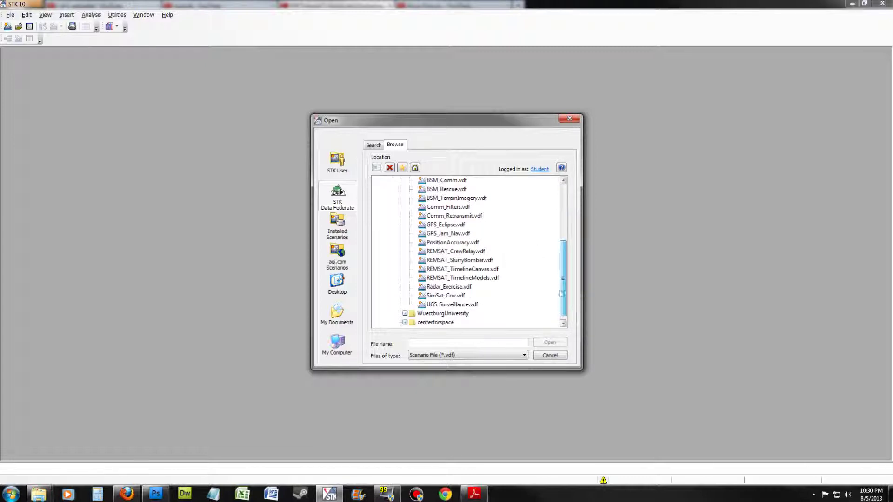
left_click(459, 260)
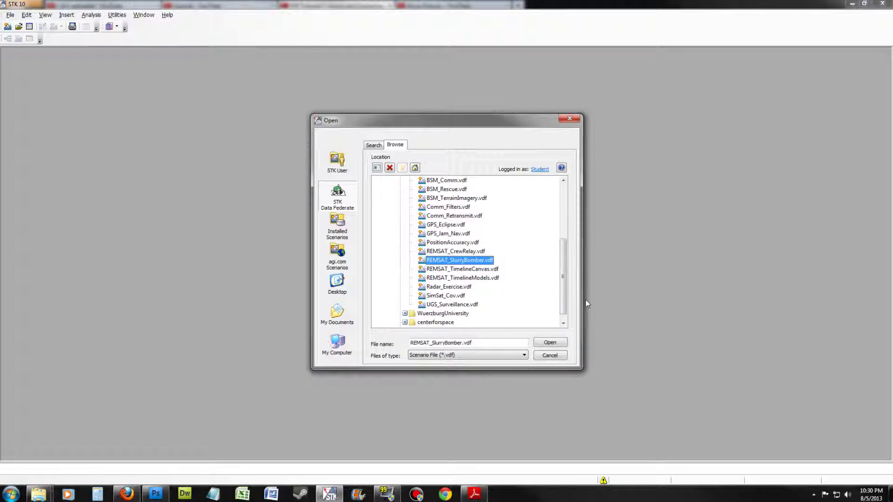
left_click(550, 342)
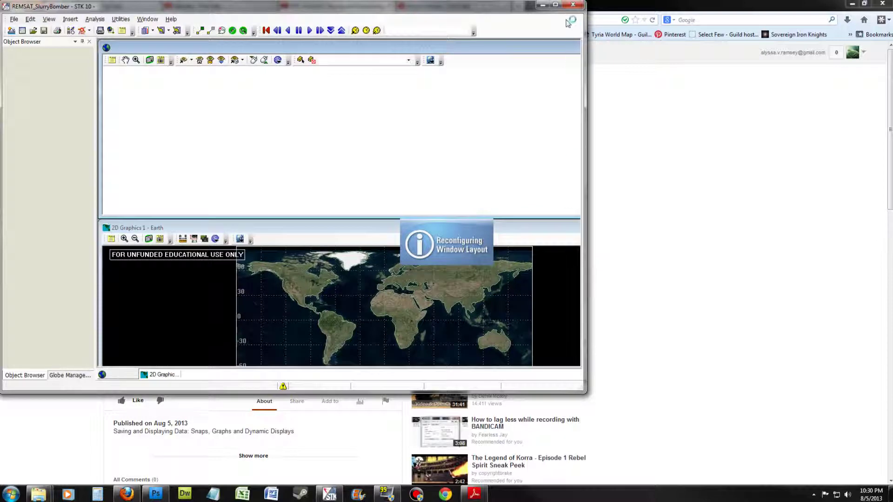
Step: Maximize the STK window and show the scenario's Basic > Units properties page
left_click(557, 6)
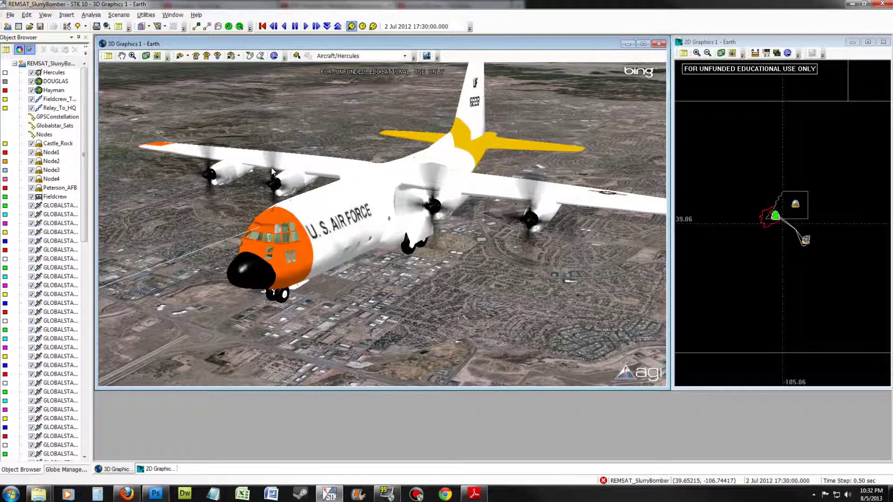
right_click(43, 67)
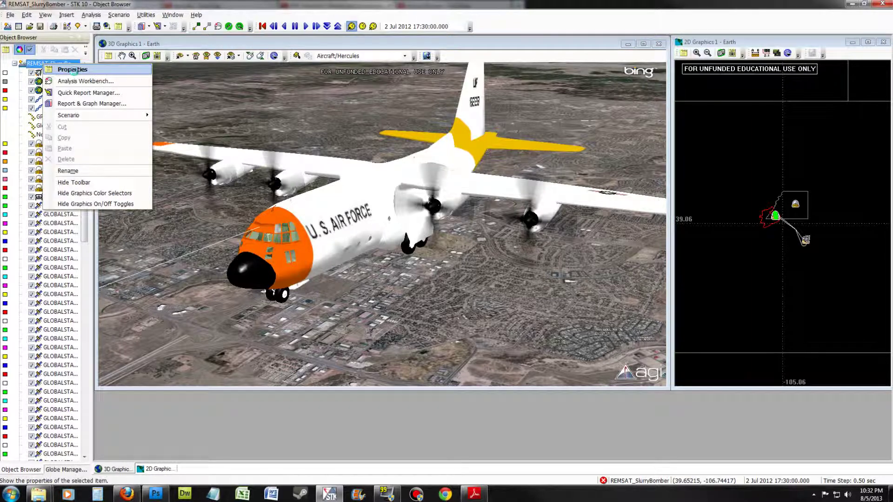
left_click(70, 70)
left_click(127, 74)
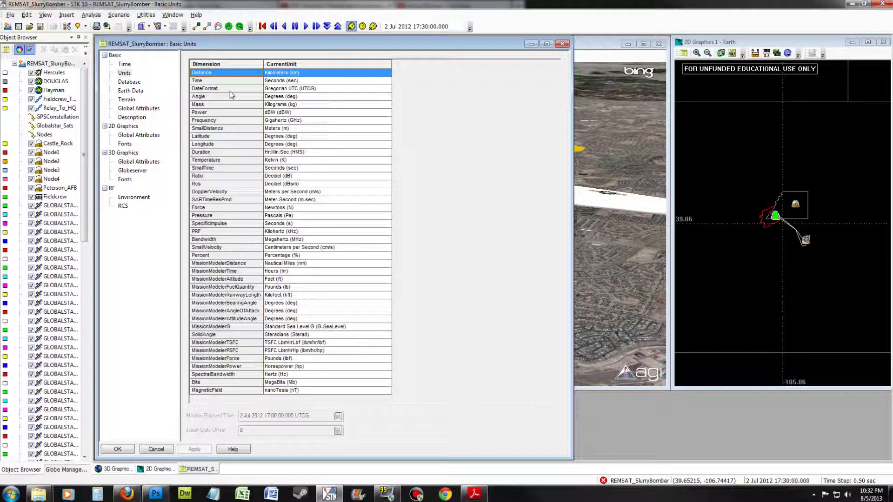
Step: Set the scenario's DateFormat unit to Epoch Seconds (EpSec) and apply it
left_click(298, 89)
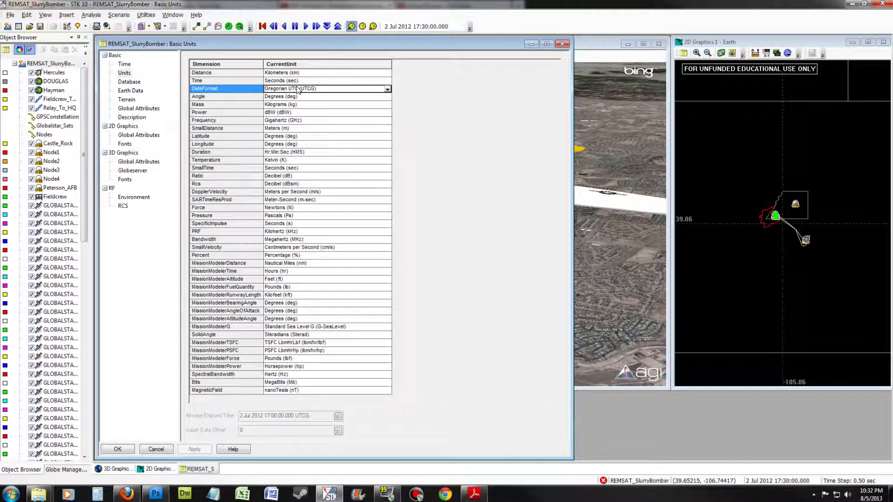
left_click(387, 90)
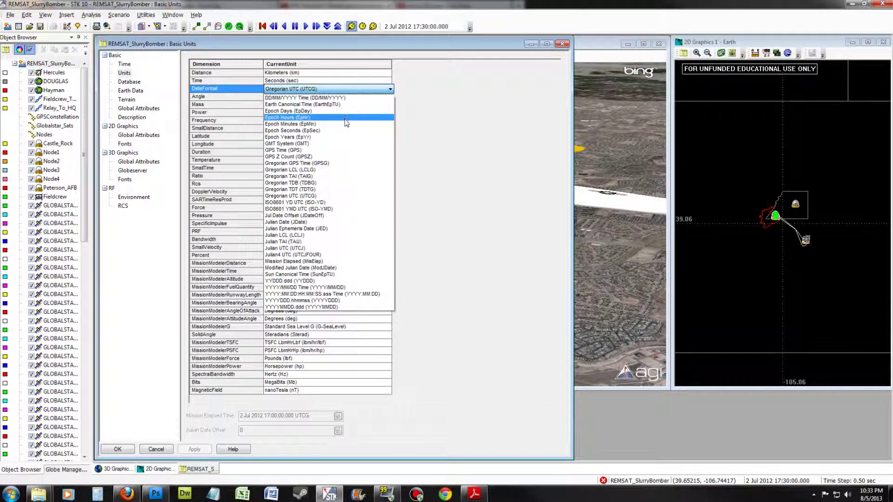
left_click(341, 130)
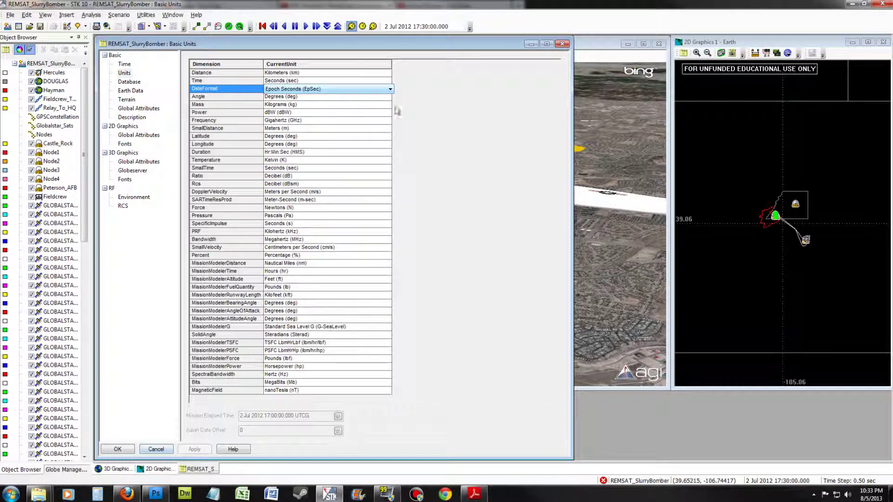
left_click(194, 449)
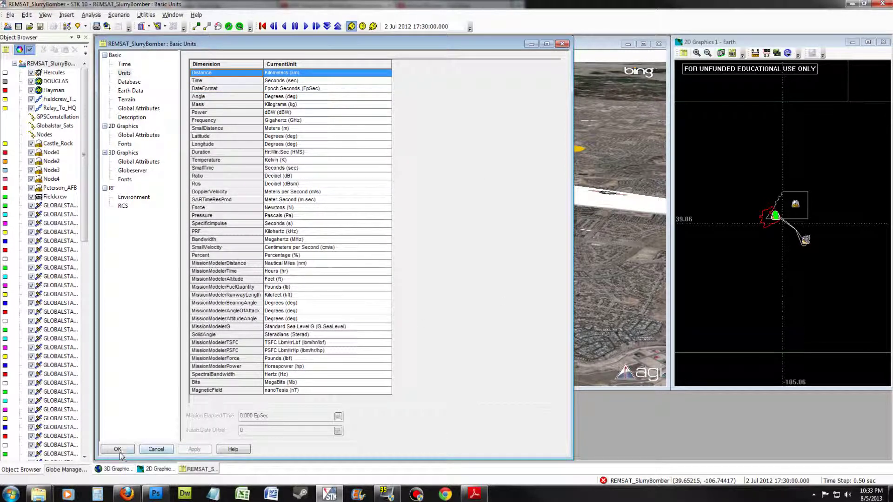
left_click(117, 449)
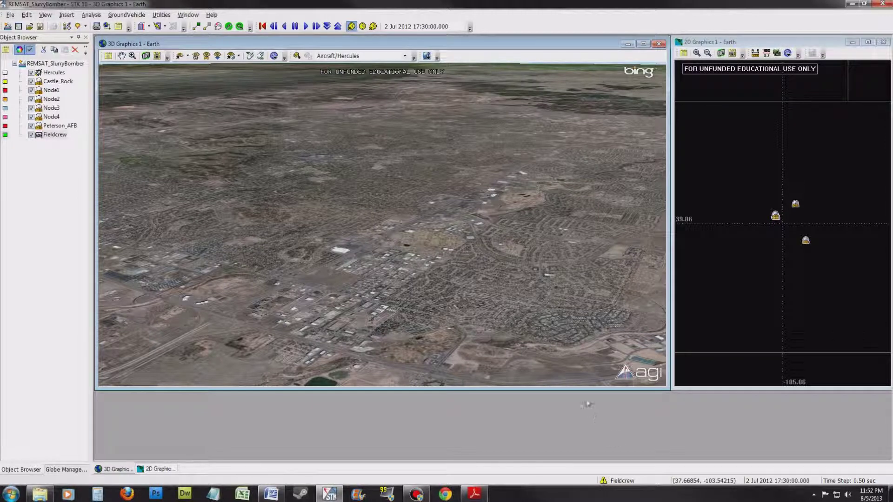
Step: Turn on Model Show in the Hercules 3D Graphics > Model properties
right_click(50, 75)
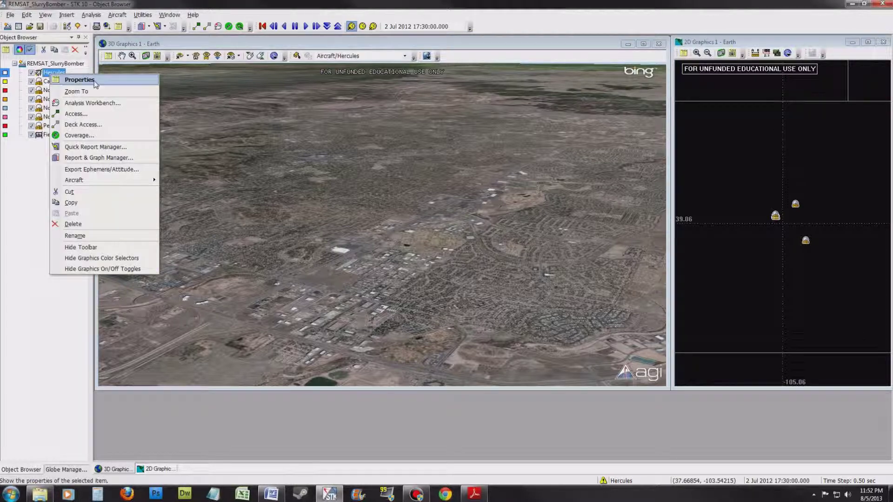
left_click(79, 80)
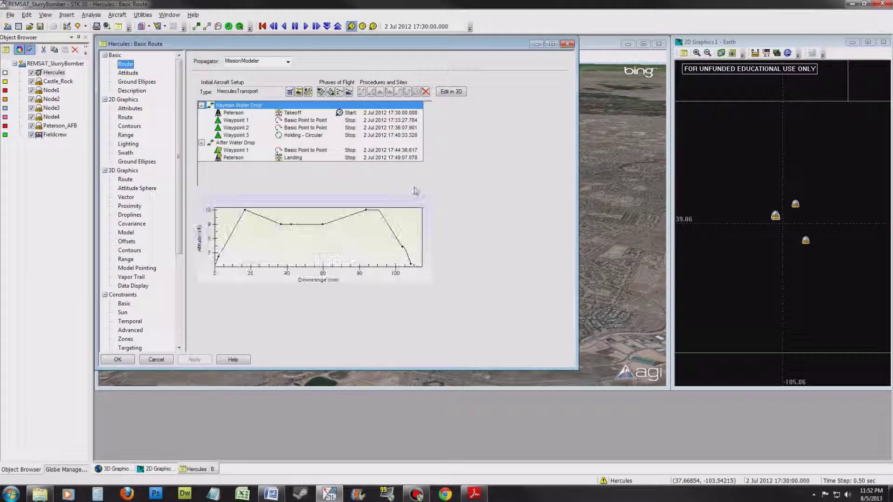
left_click(133, 111)
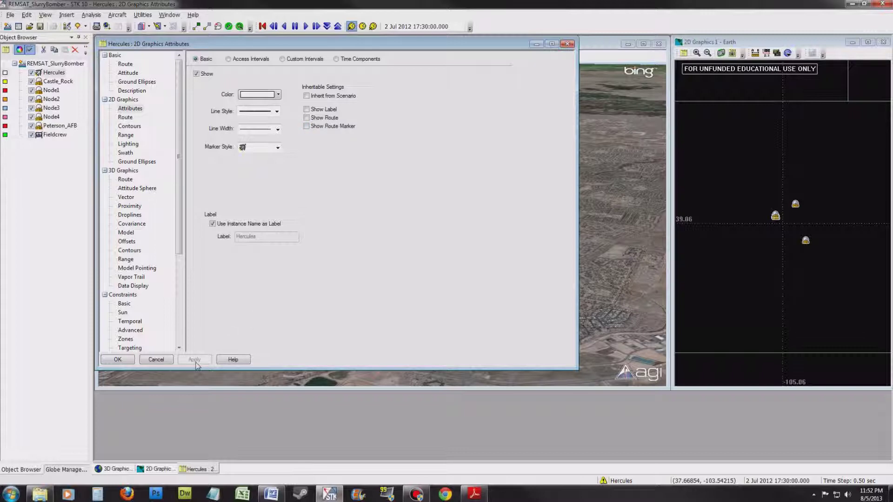
left_click(126, 233)
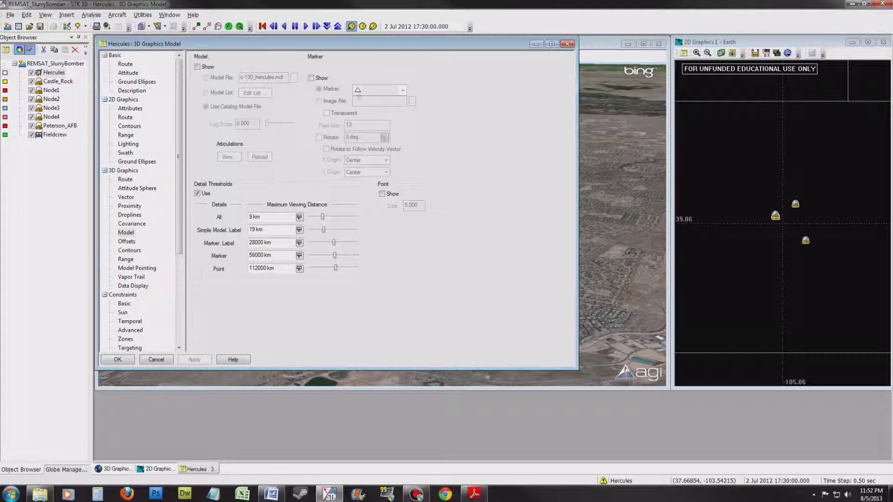
left_click(197, 67)
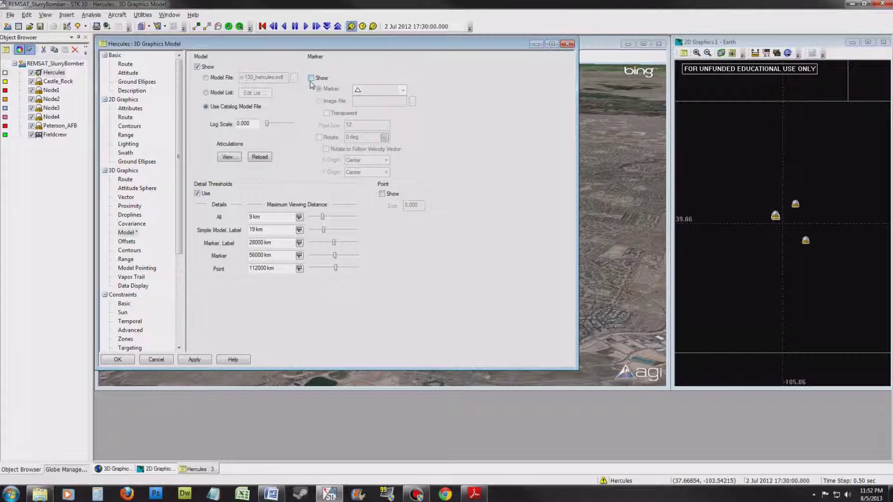
left_click(195, 360)
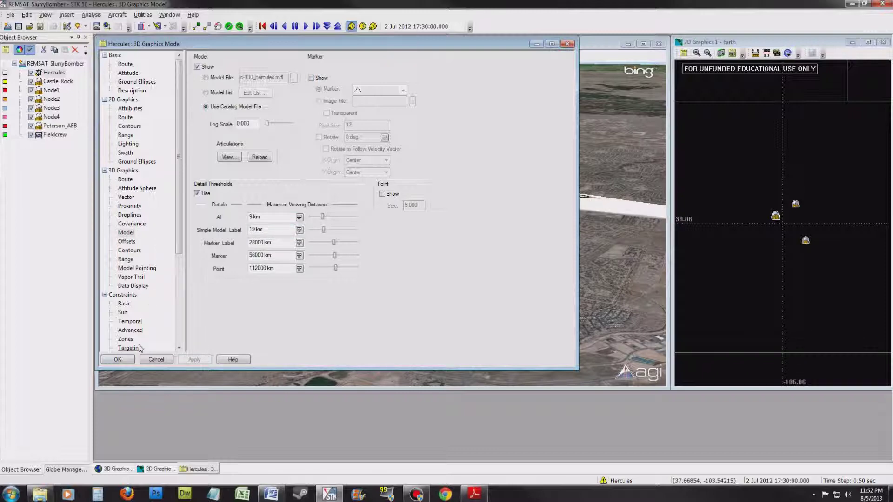
left_click(117, 359)
right_click(61, 136)
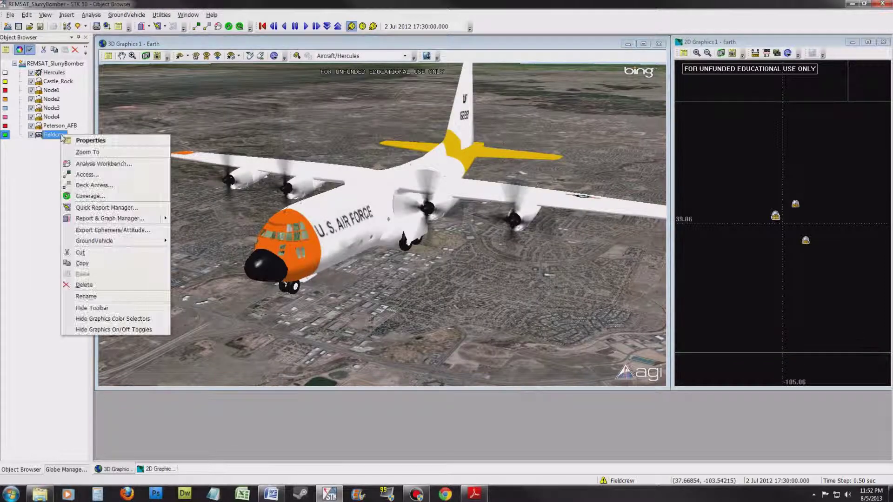
left_click(94, 139)
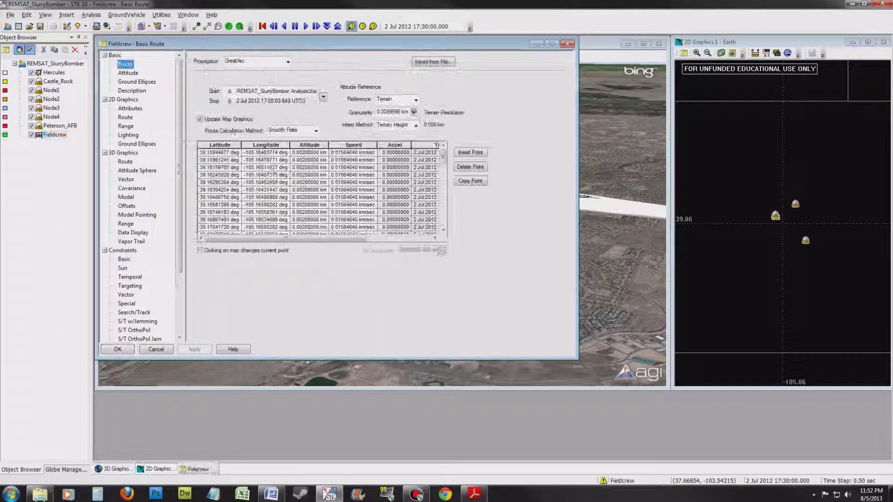
left_click(130, 110)
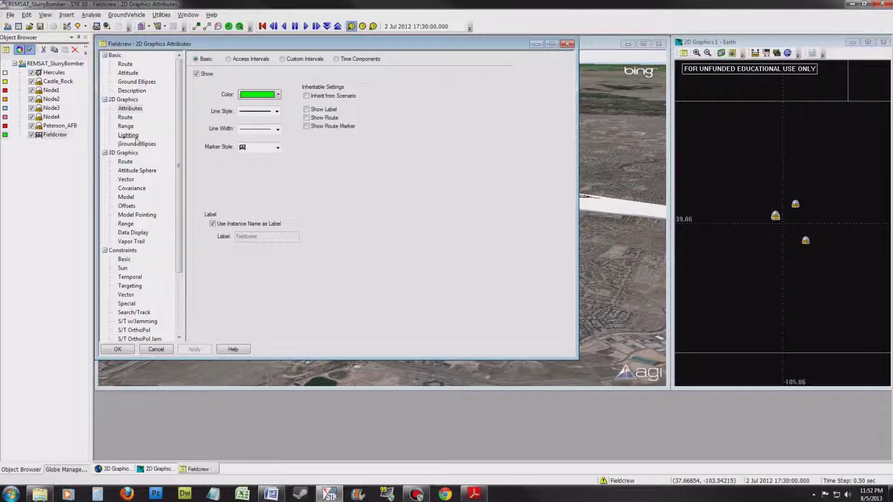
left_click(126, 117)
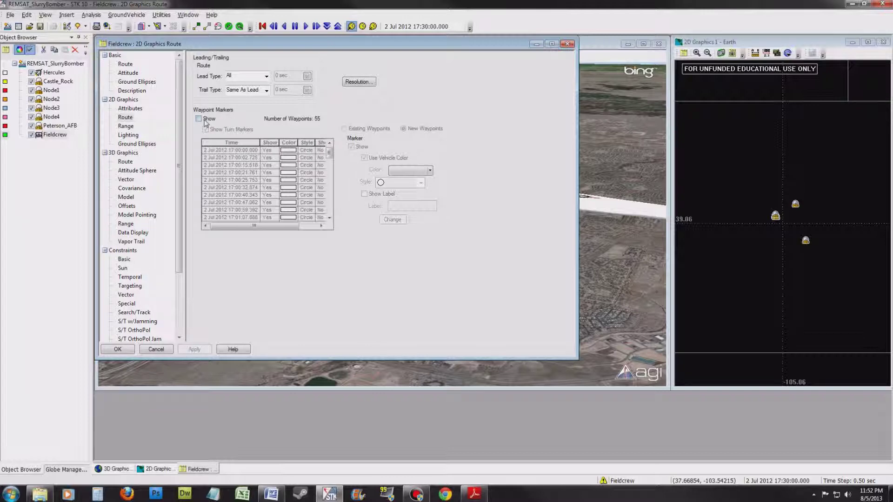
left_click(118, 349)
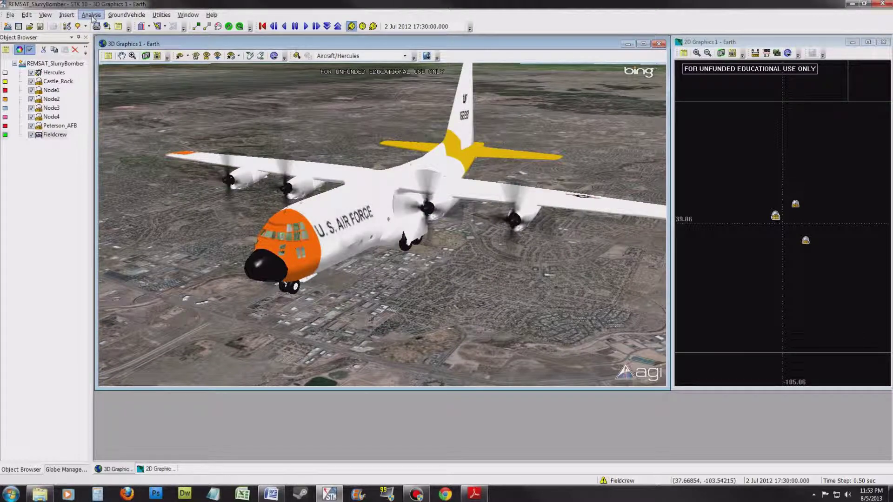
Step: Use Analysis > Remove All Accesses to clear the scenario's accesses
left_click(92, 16)
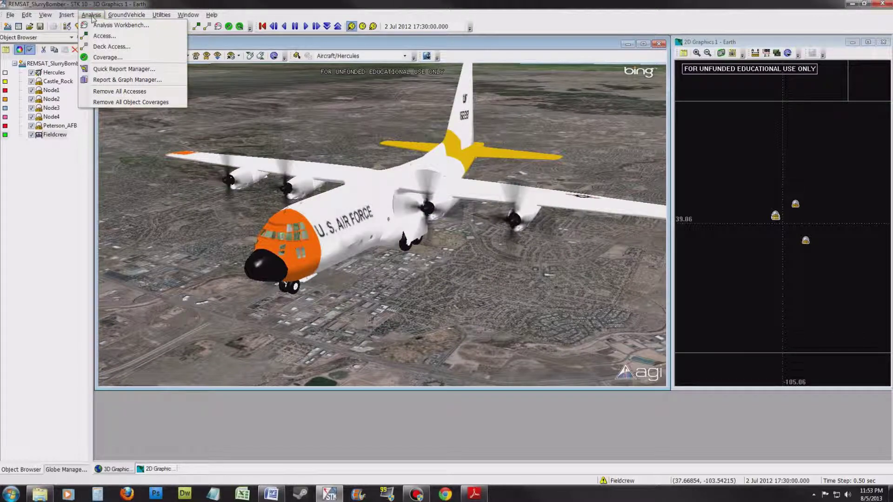
left_click(124, 92)
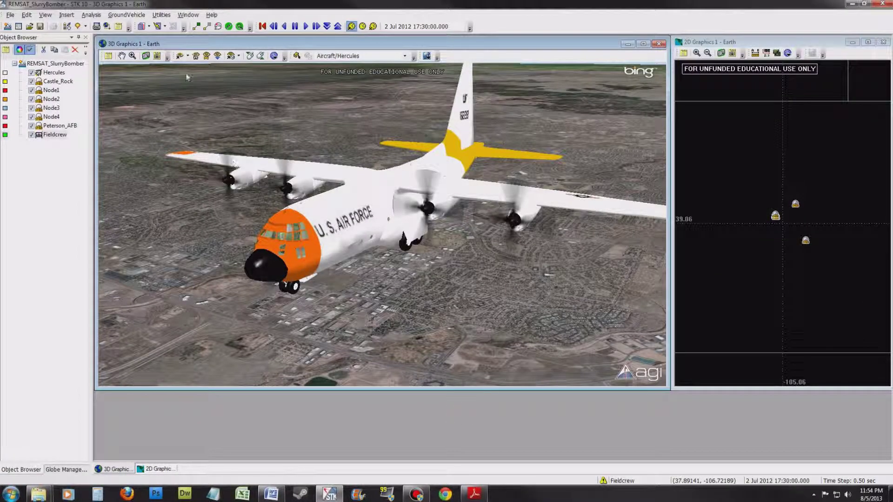
left_click(110, 56)
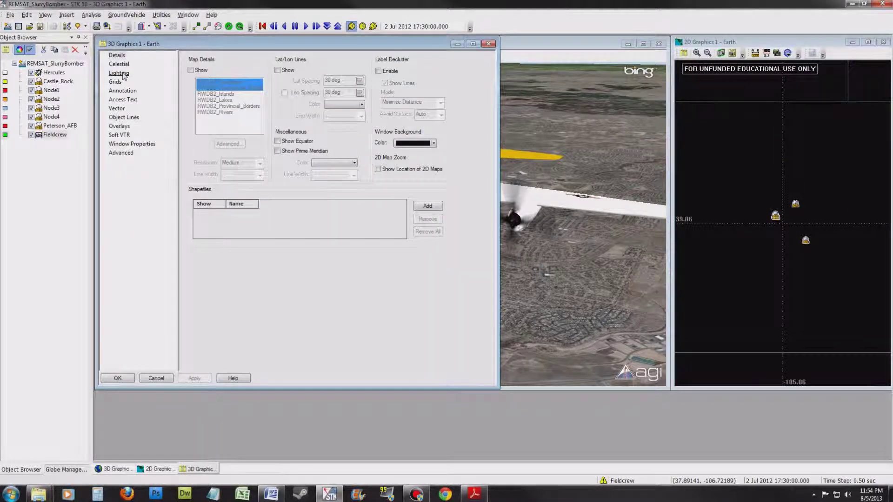
left_click(120, 73)
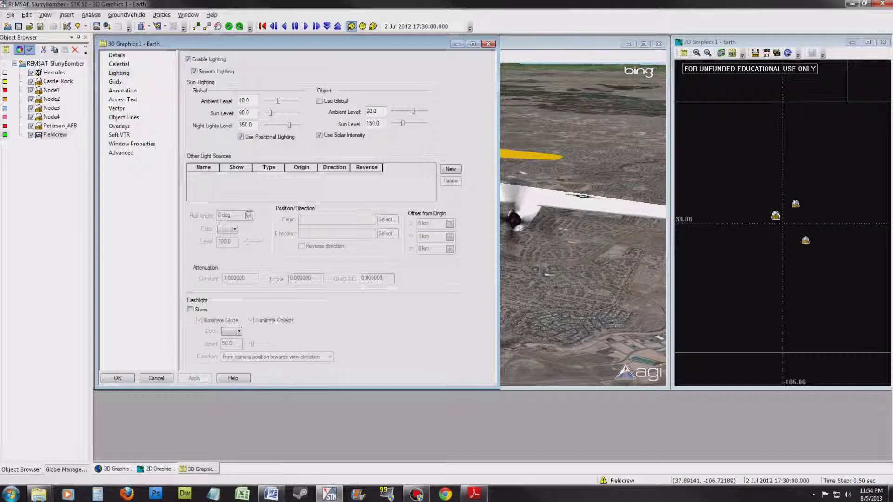
left_click(837, 377)
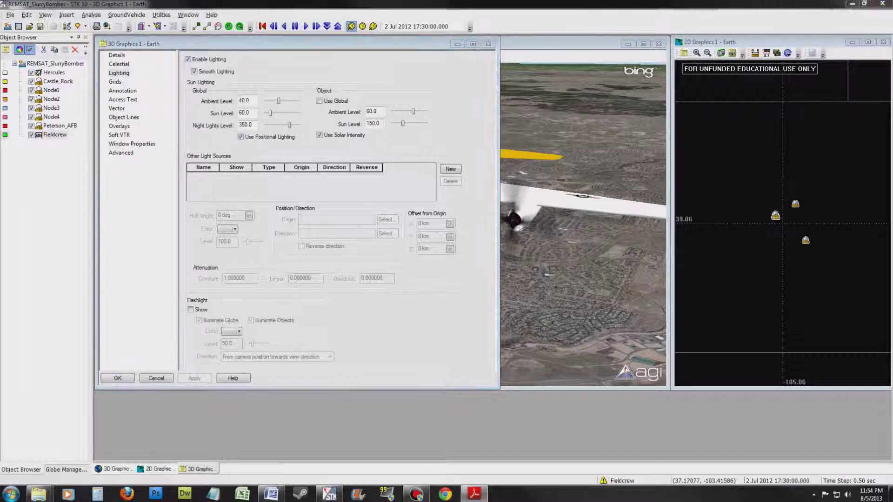
left_click(123, 91)
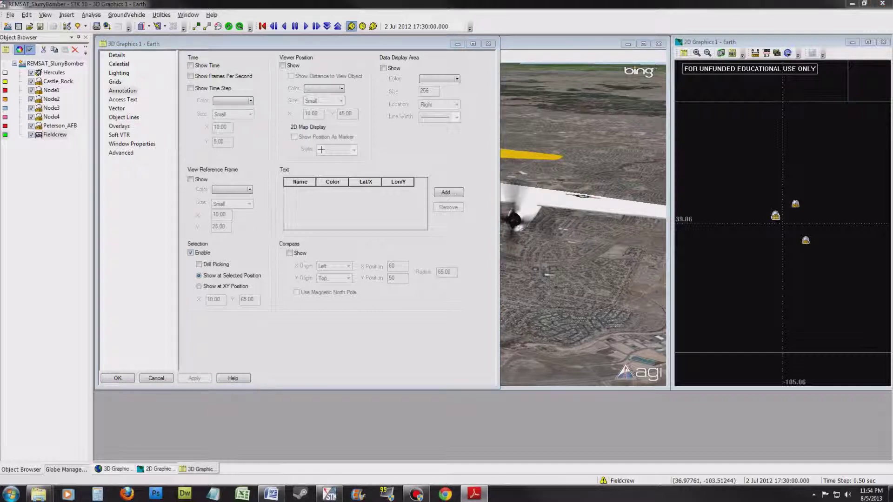
left_click(121, 154)
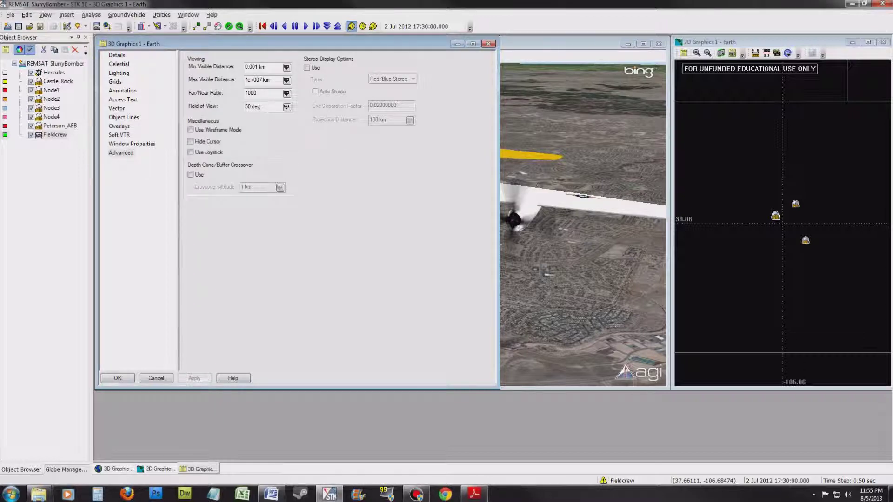
left_click(121, 381)
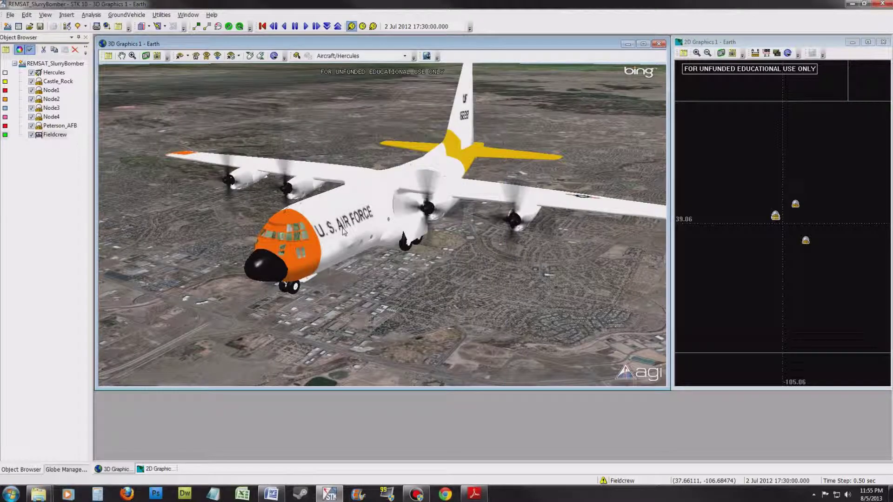